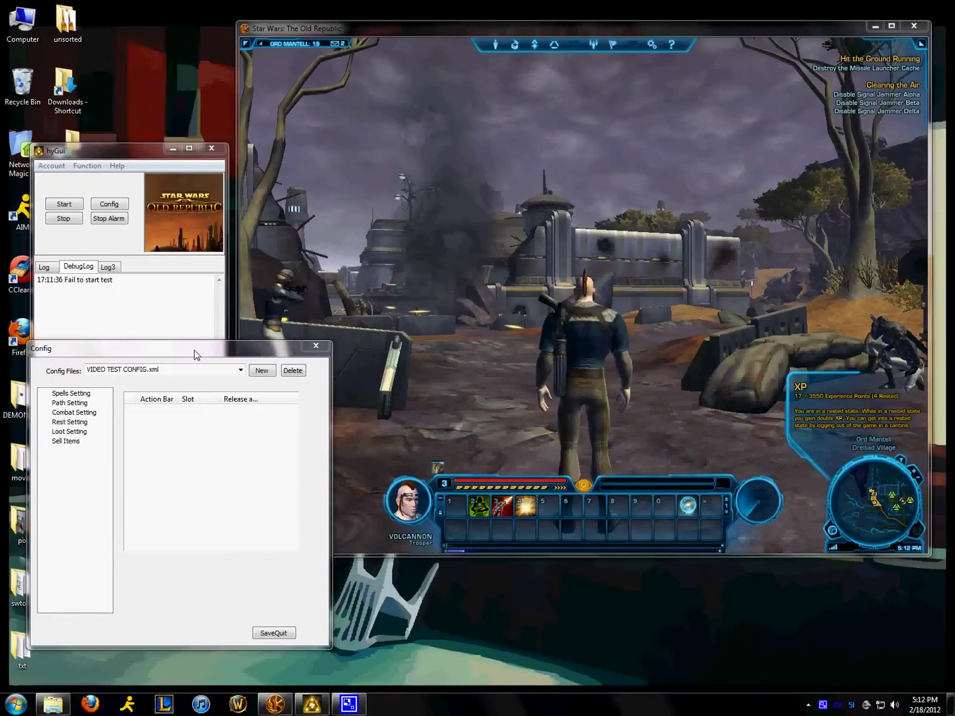
pyautogui.moveTo(195, 354); pyautogui.dragTo(183, 364)
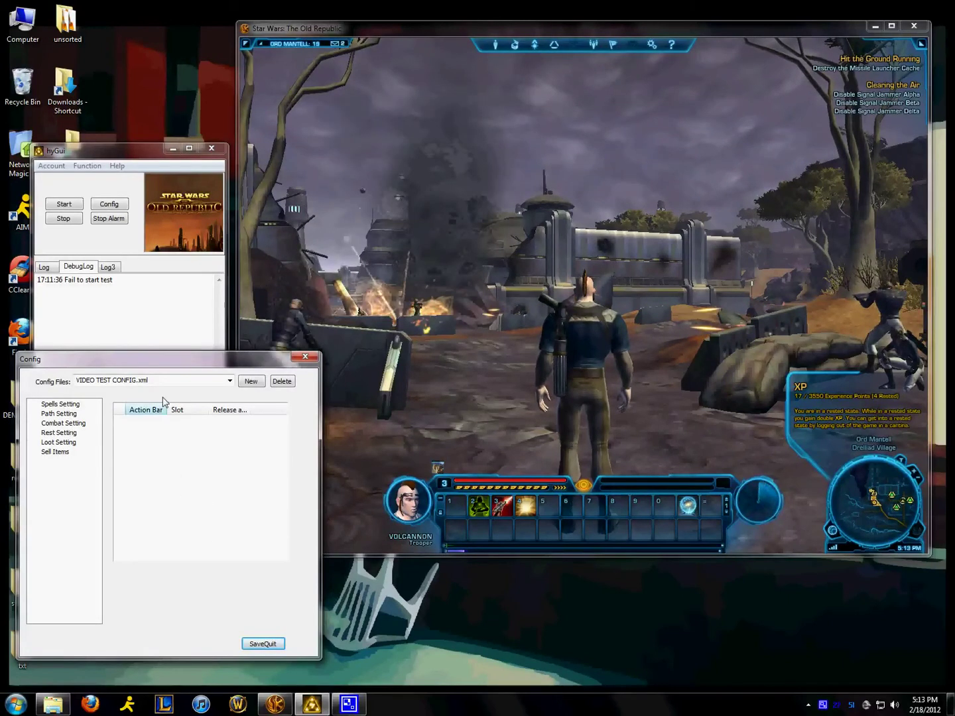
pyautogui.moveTo(169, 361)
pyautogui.mouseDown()
pyautogui.moveTo(166, 271)
pyautogui.moveTo(191, 296)
pyautogui.moveTo(188, 337)
pyautogui.moveTo(171, 354)
pyautogui.mouseUp()
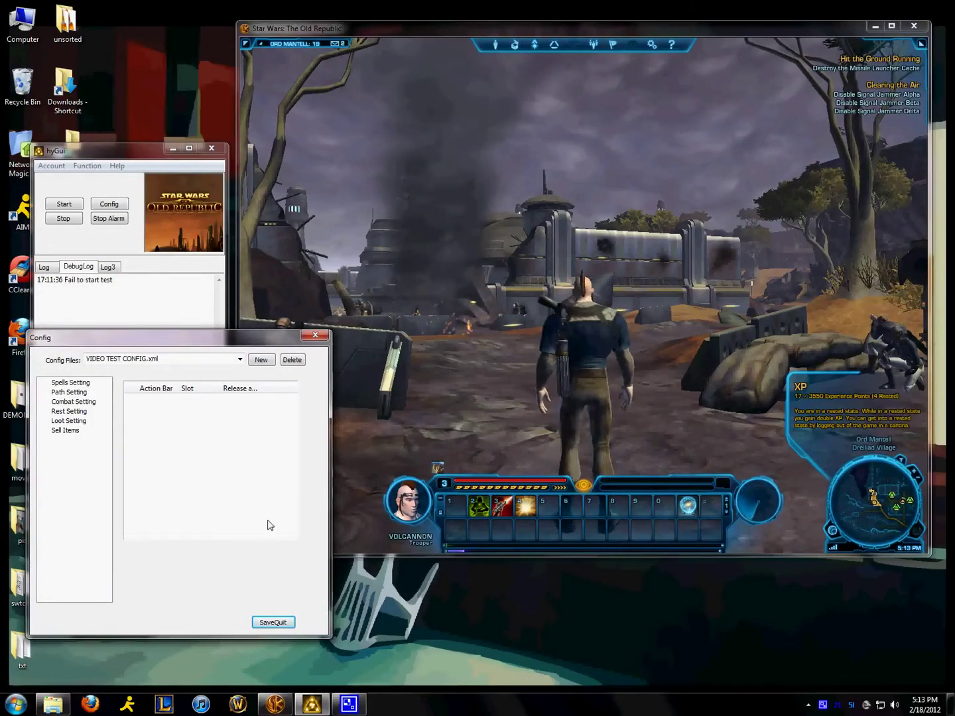
# - Check Hammer Shot's slot in the game, and add a spell entry in hyGui's Config with action bar 1 and slot 3
pyautogui.click(498, 454)
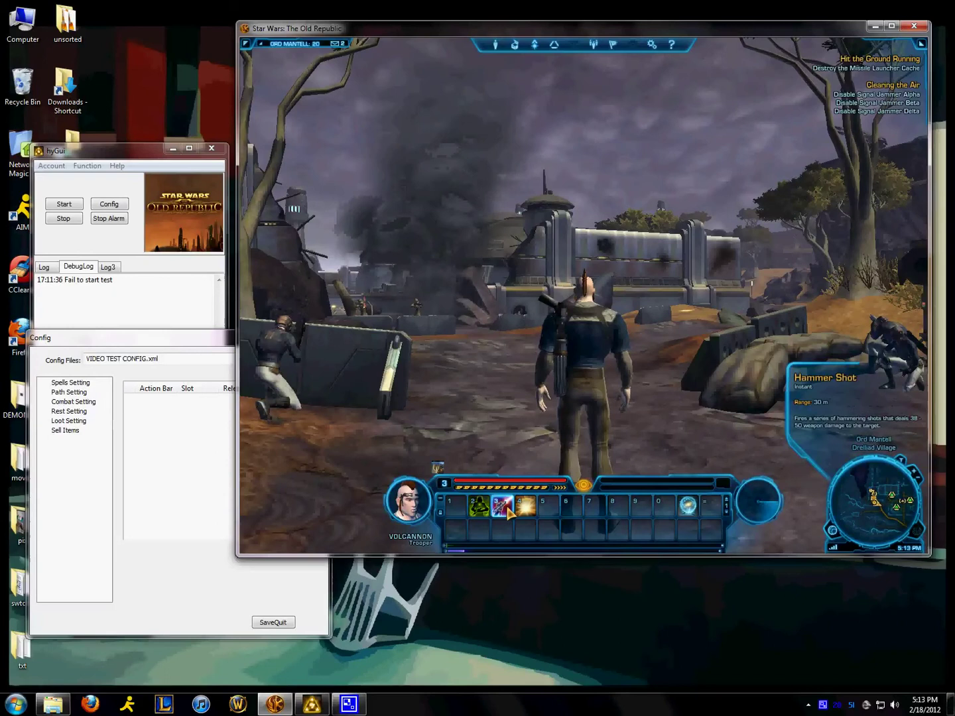
pyautogui.click(174, 457)
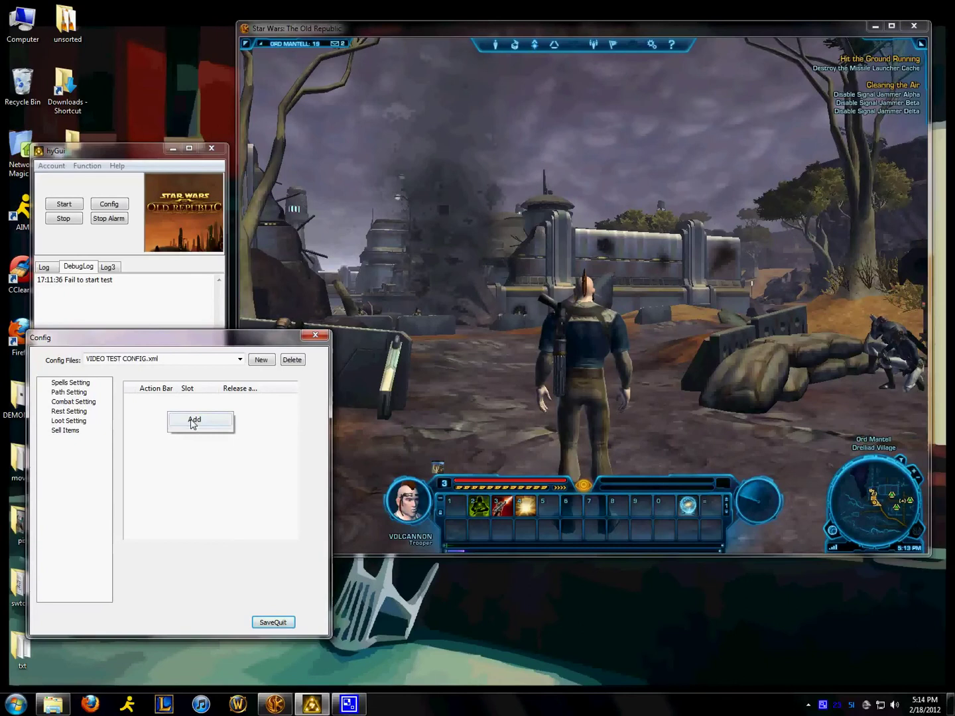
pyautogui.click(193, 421)
pyautogui.click(142, 401)
pyautogui.click(143, 402)
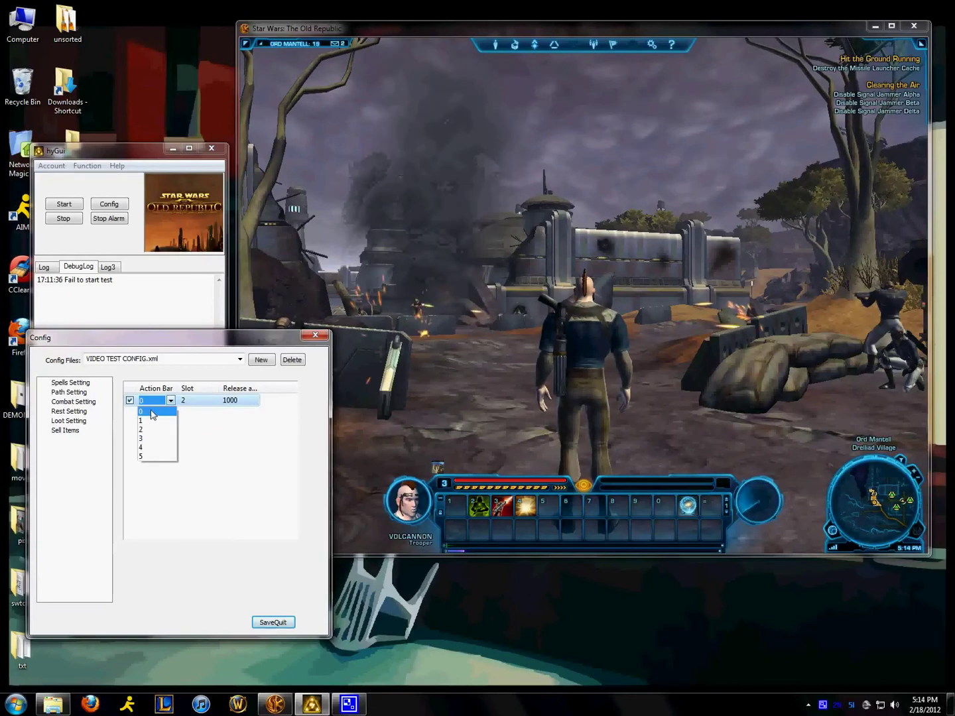
pyautogui.click(148, 418)
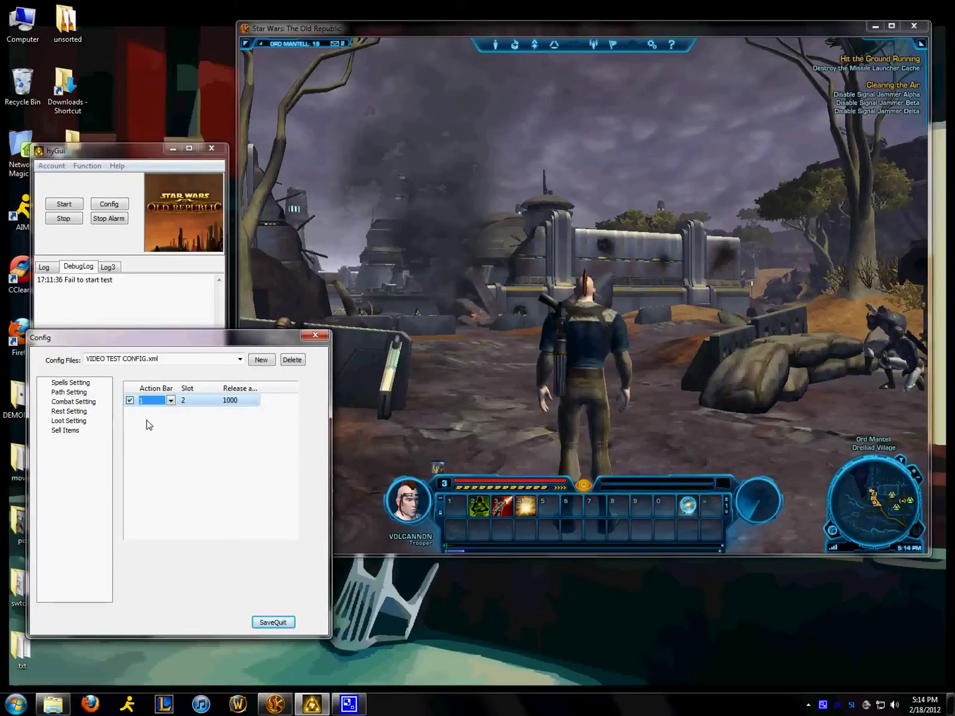
pyautogui.click(196, 402)
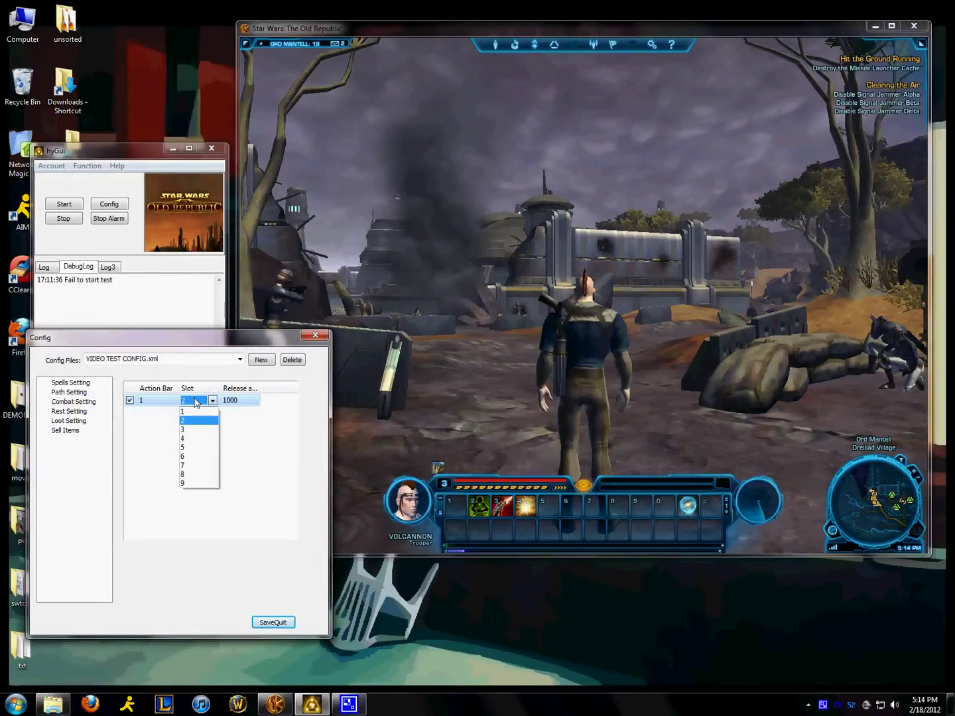
pyautogui.click(191, 434)
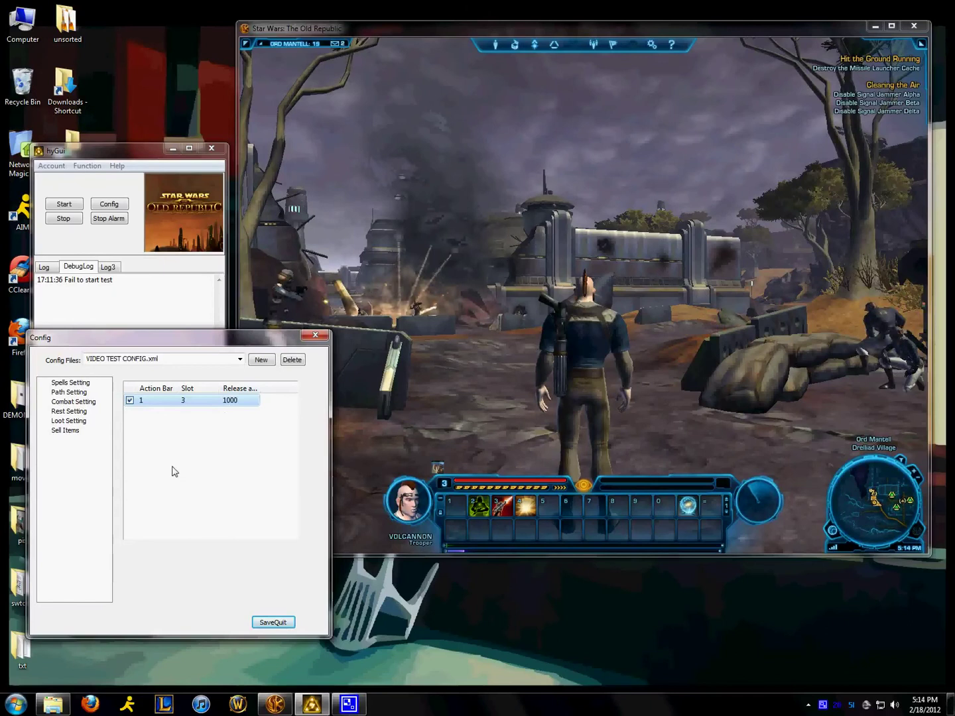
# - Add a second spell entry with action bar 1 and slot 4
pyautogui.rightClick(147, 435)
pyautogui.click(164, 439)
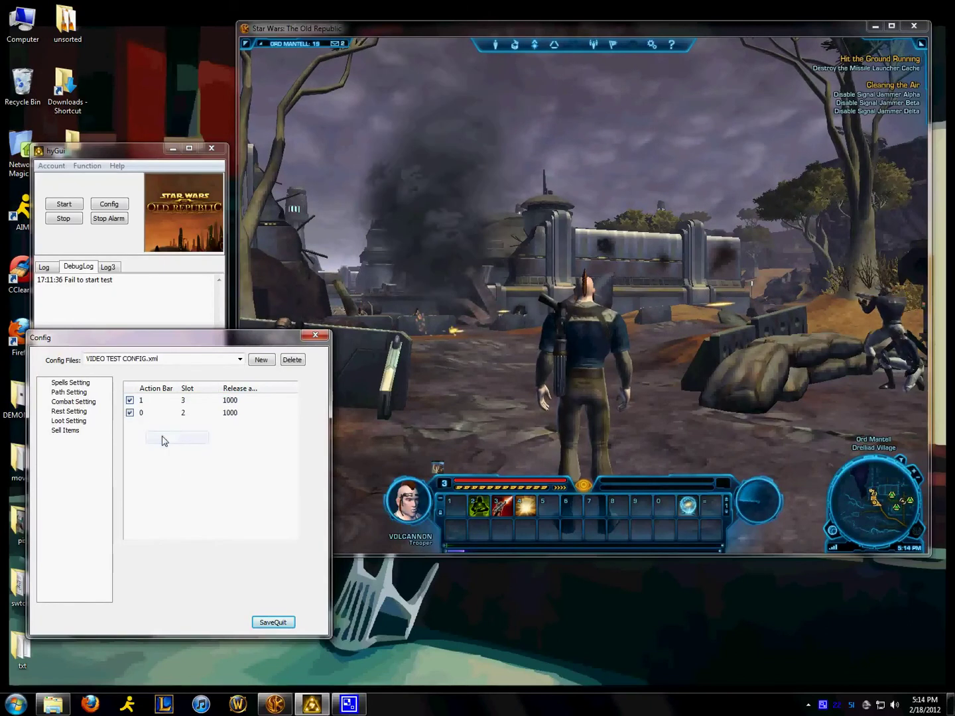
pyautogui.click(147, 413)
pyautogui.click(146, 412)
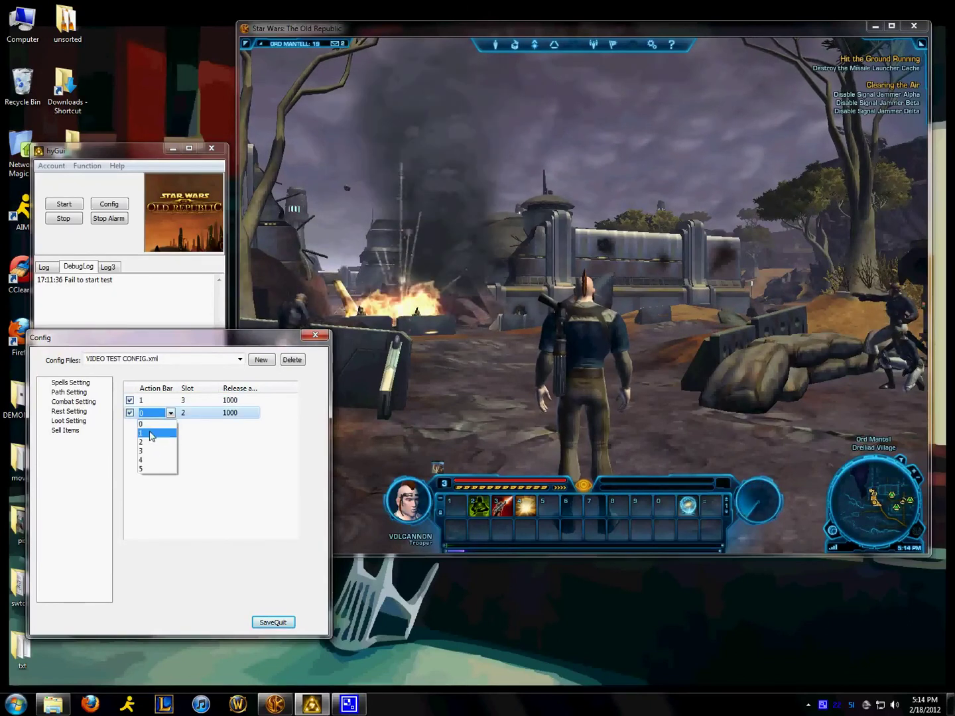
pyautogui.click(154, 433)
pyautogui.click(187, 415)
pyautogui.click(189, 414)
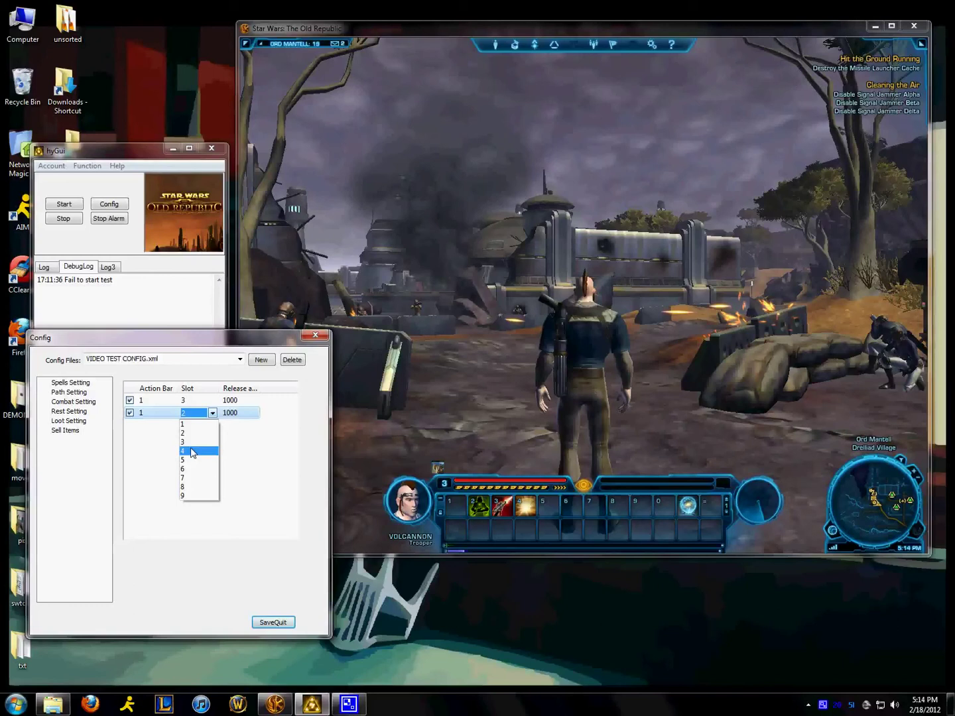
pyautogui.click(183, 451)
# - Check Explosive Round in the game's fourth slot, and set the second spell entry's release value to 5000 in the Config window
pyautogui.click(562, 375)
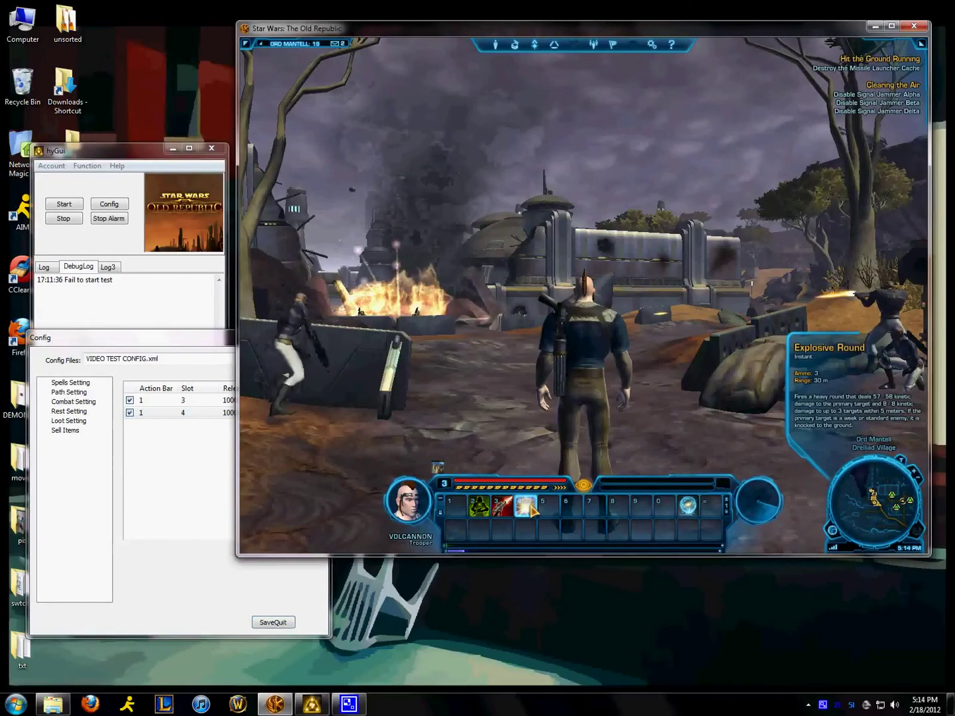
pyautogui.click(236, 413)
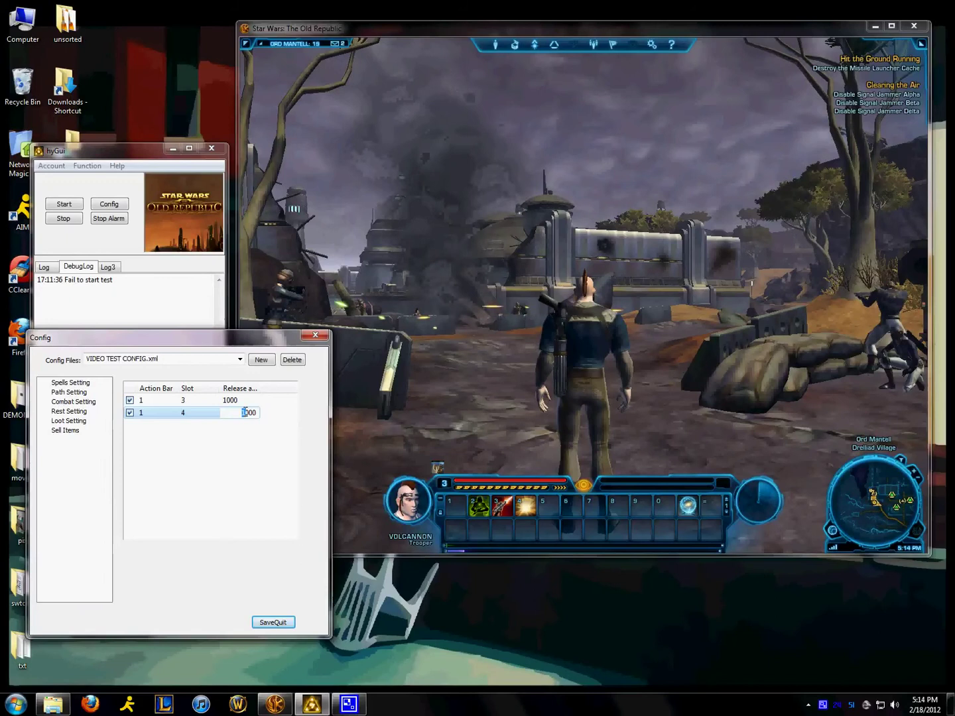
pyautogui.write('5')
pyautogui.press('Return')
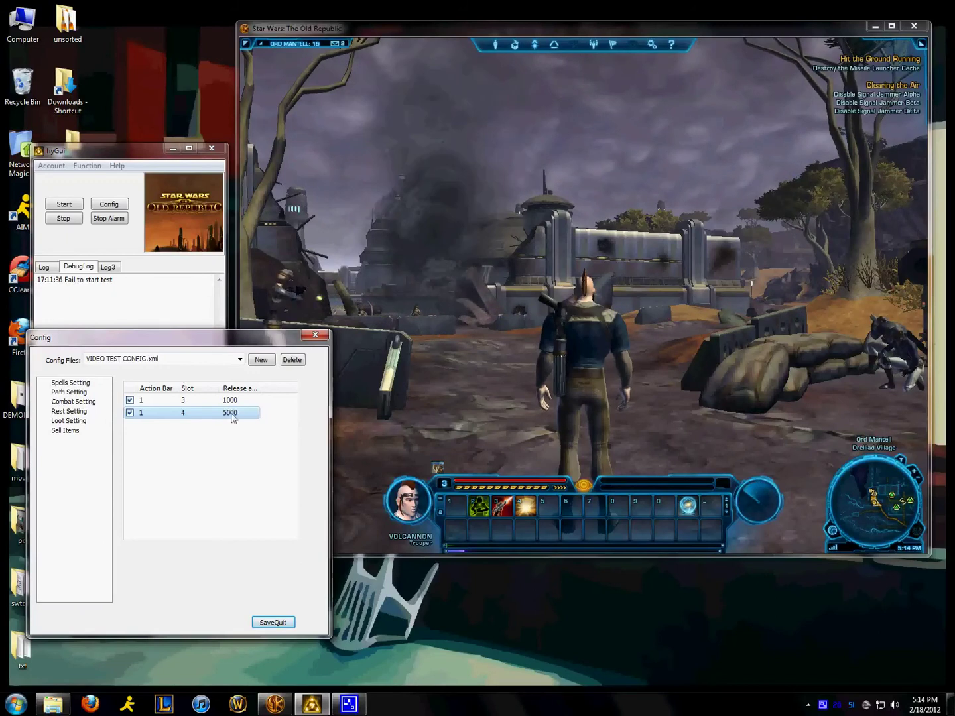
# - In the combat settings, choose the Range class type and set the combat distance to 30
pyautogui.click(80, 404)
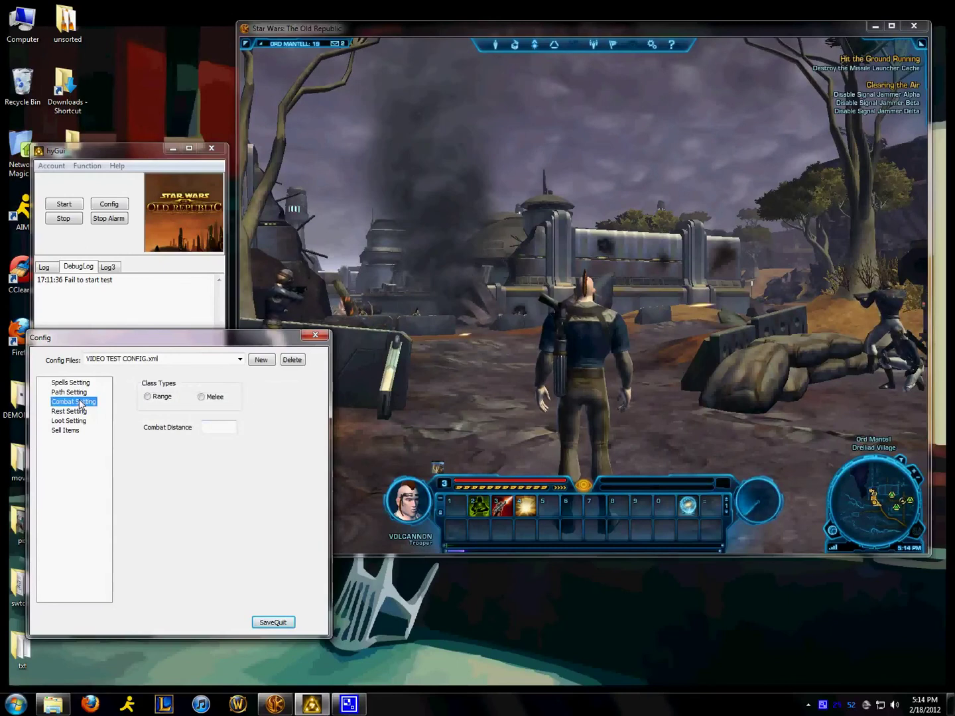
pyautogui.click(148, 396)
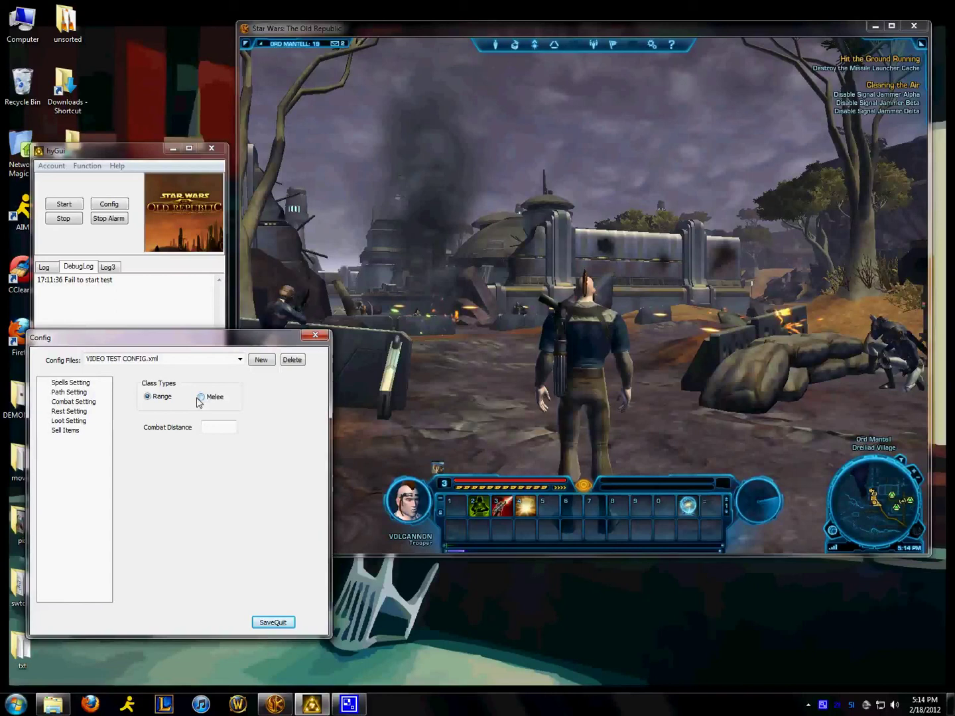
pyautogui.click(213, 429)
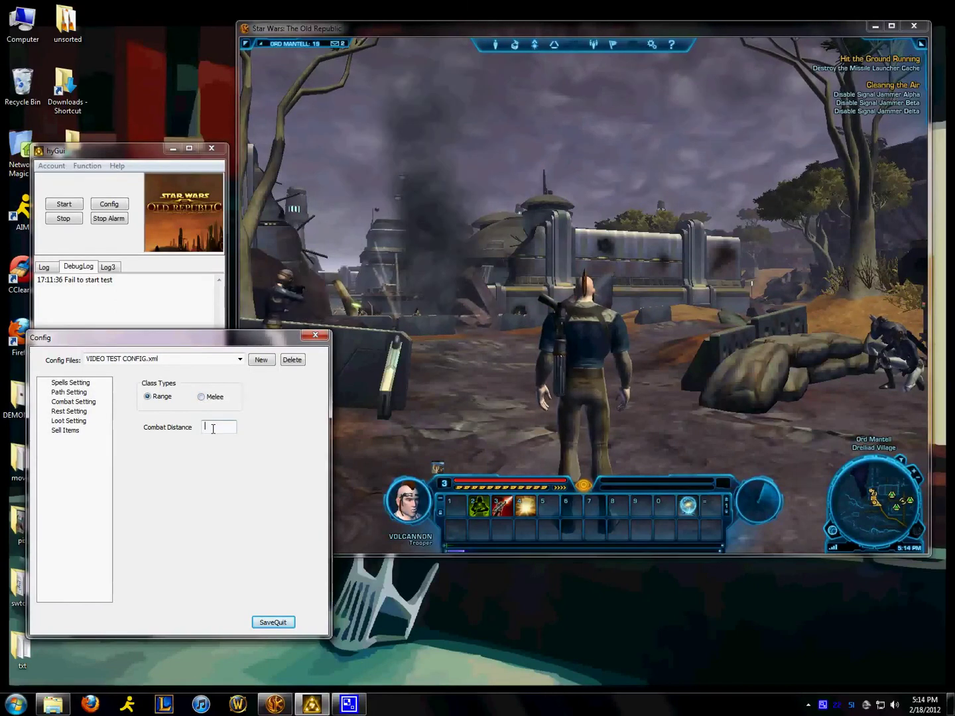
pyautogui.write('3')
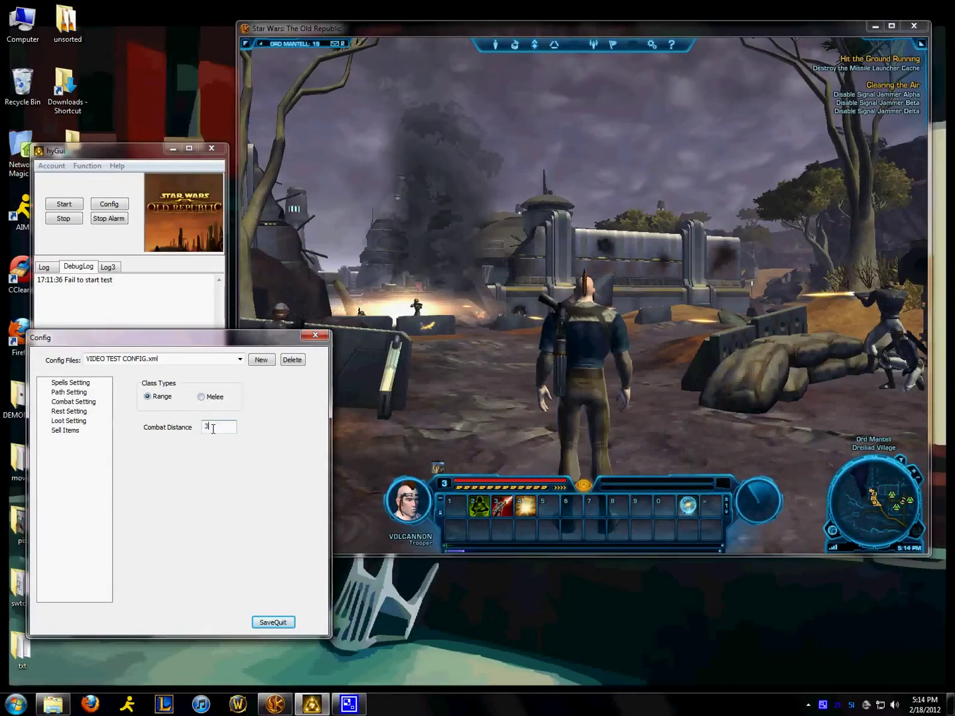
pyautogui.write('0')
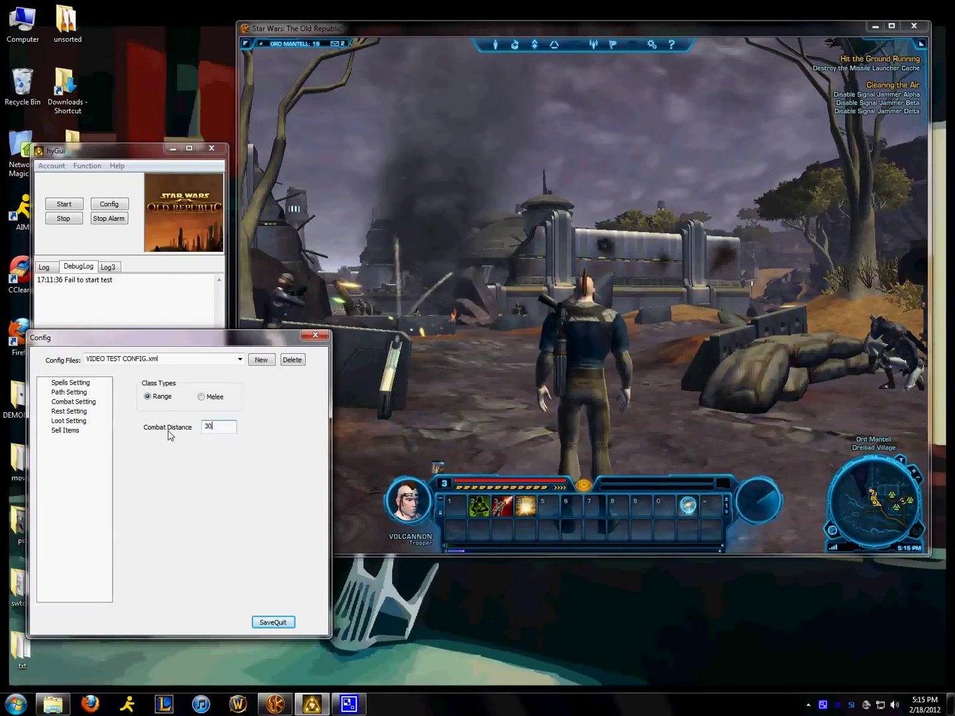
# - In the rest settings, enable HP recovery while resting, with rest starting below 45% HP and attacking resumed at 99%
pyautogui.click(70, 414)
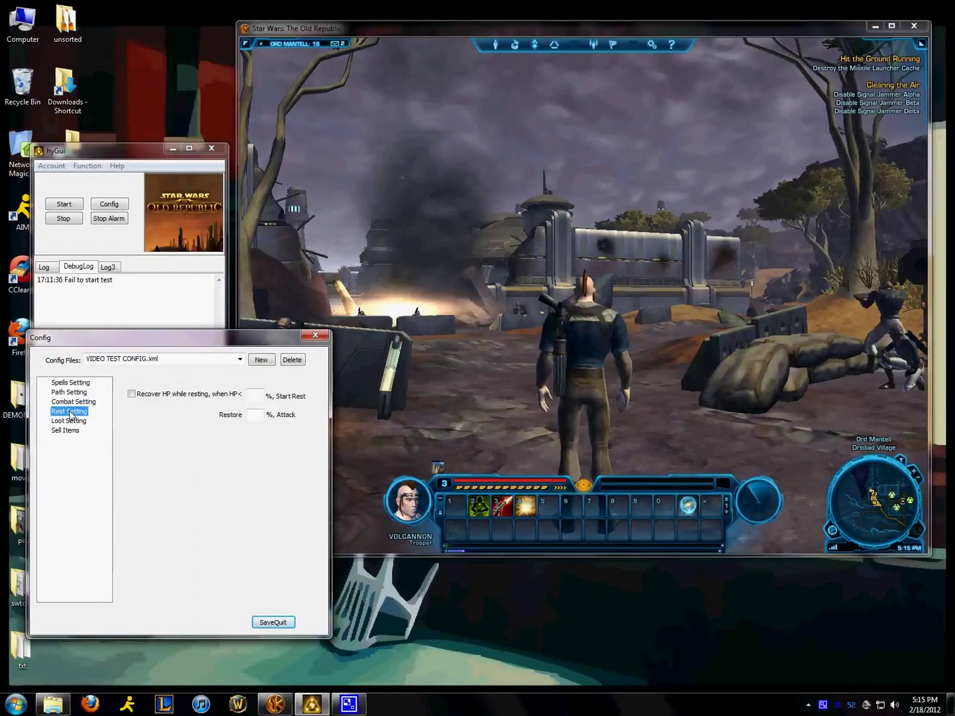
pyautogui.click(132, 394)
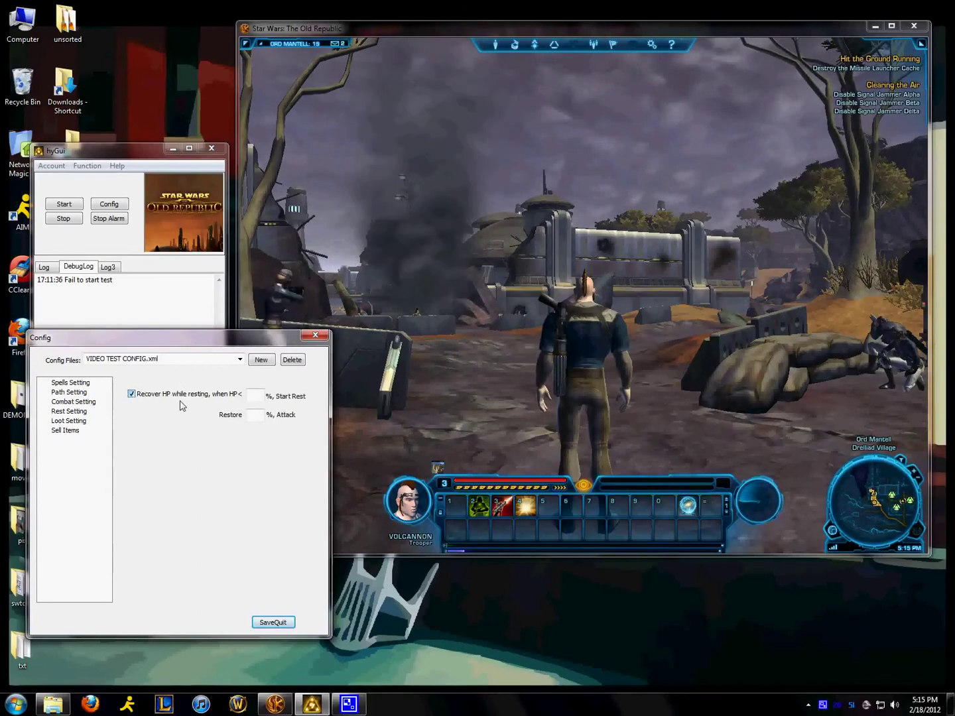
pyautogui.click(256, 397)
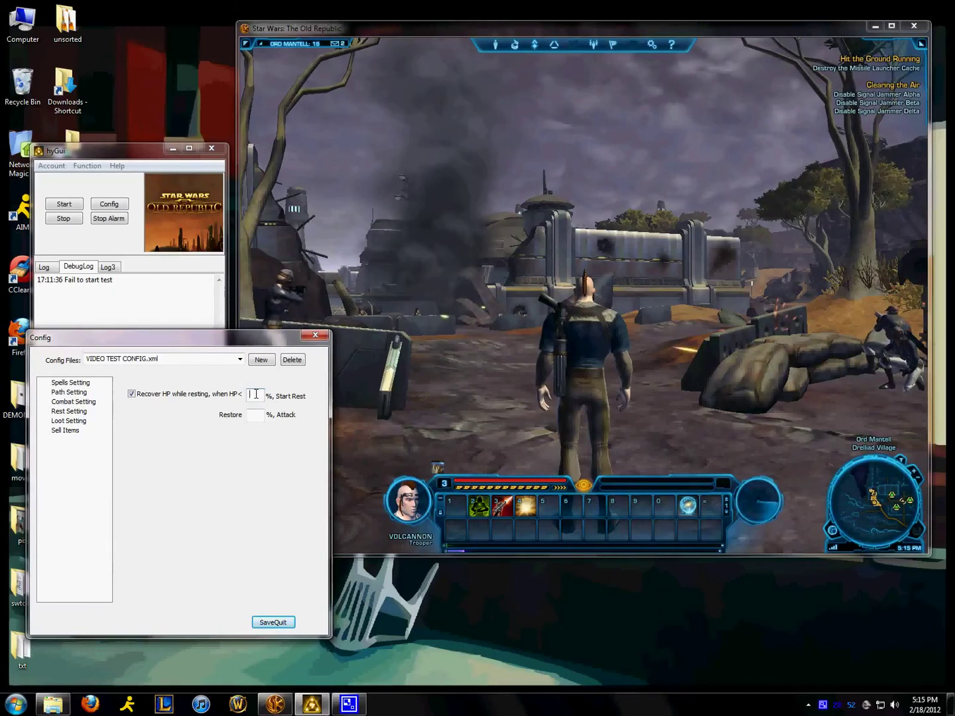
pyautogui.write('45')
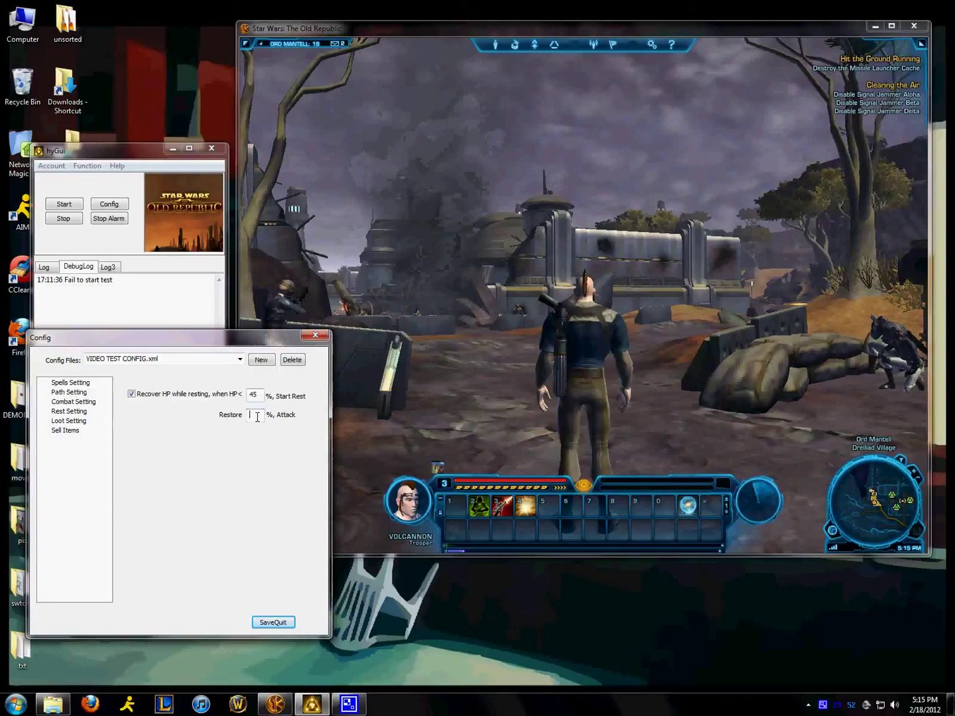
pyautogui.write('99')
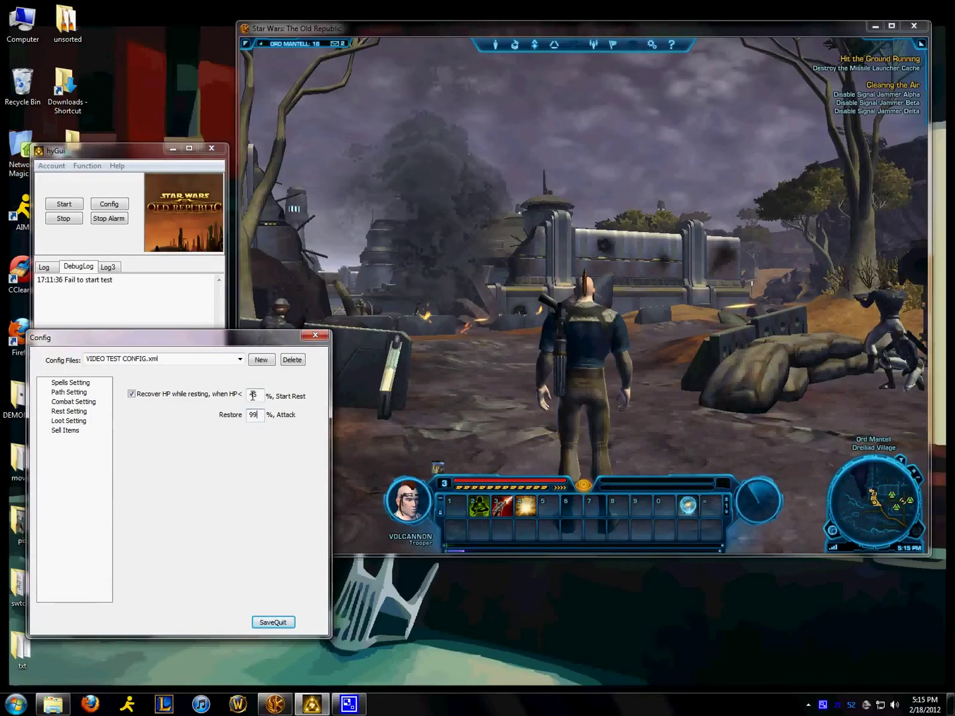
pyautogui.doubleClick(253, 393)
pyautogui.press('BackSpace')
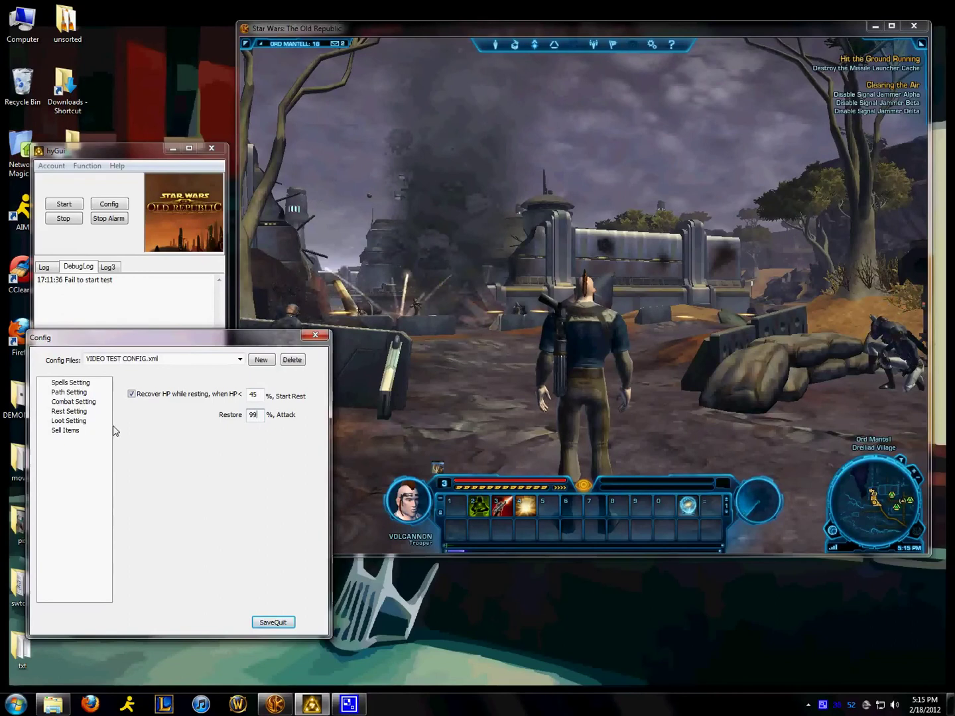
# - In the loot settings, enable Auto Loot with a bag size of 30, and save and close the configuration
pyautogui.click(68, 421)
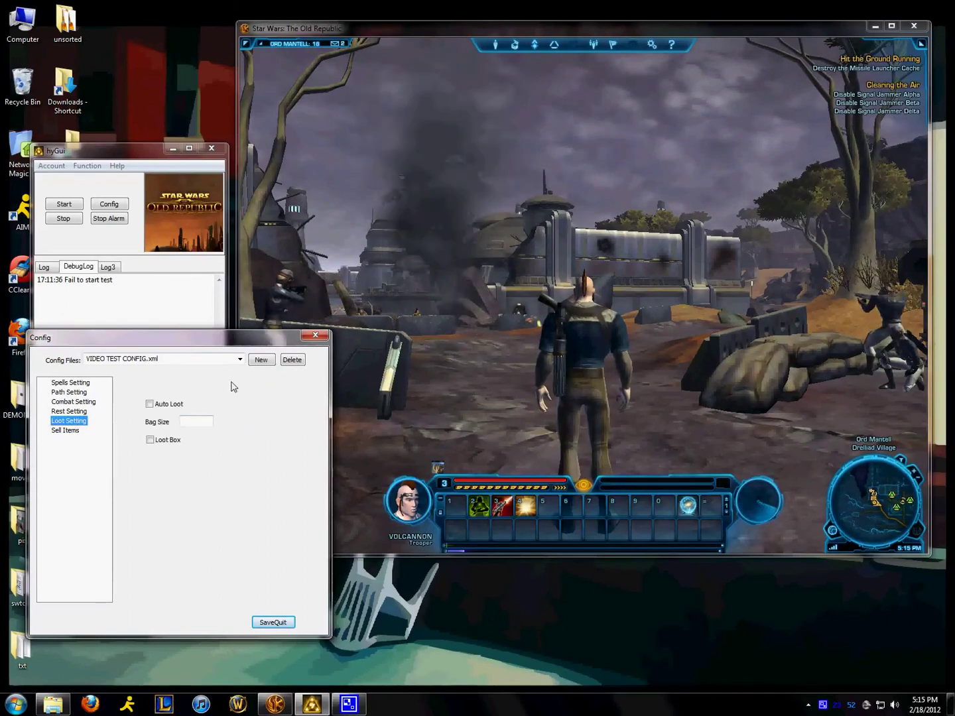
pyautogui.click(150, 404)
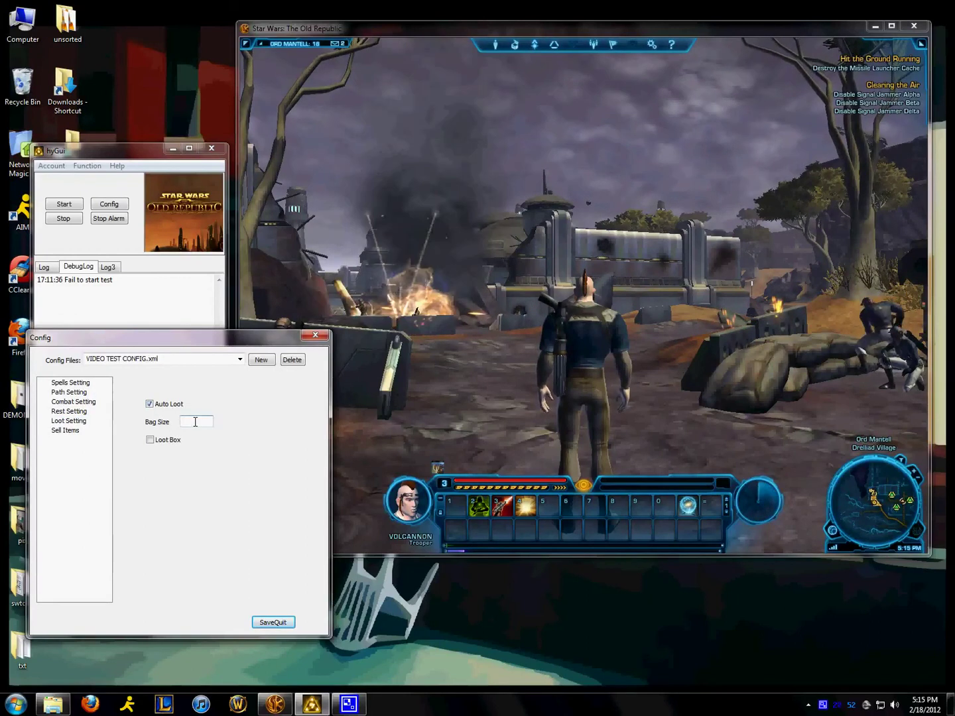
pyautogui.write('30')
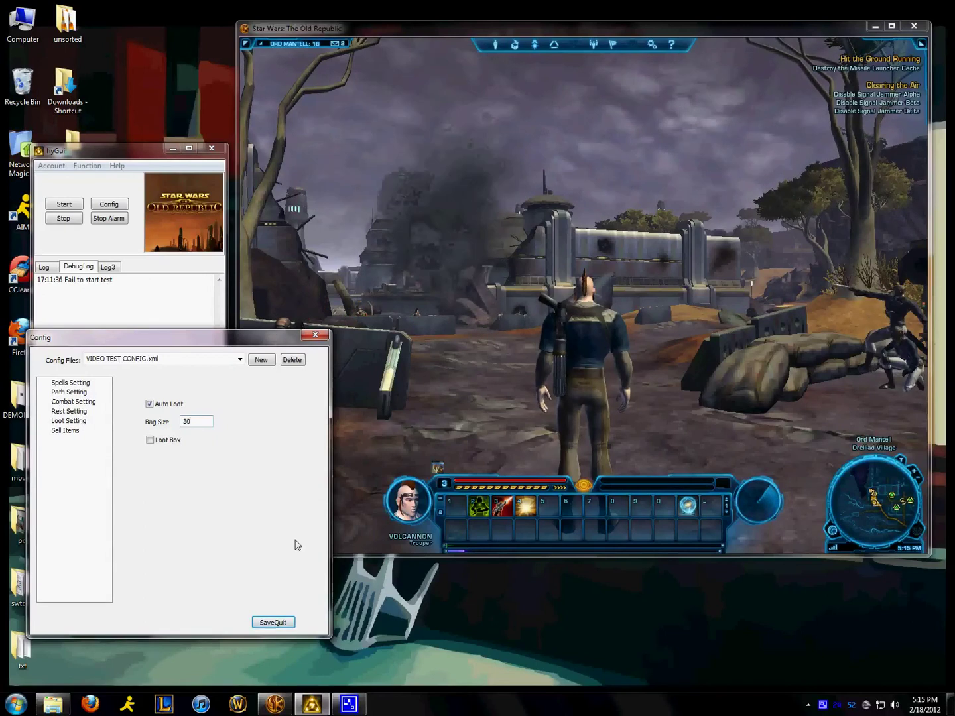
pyautogui.click(272, 624)
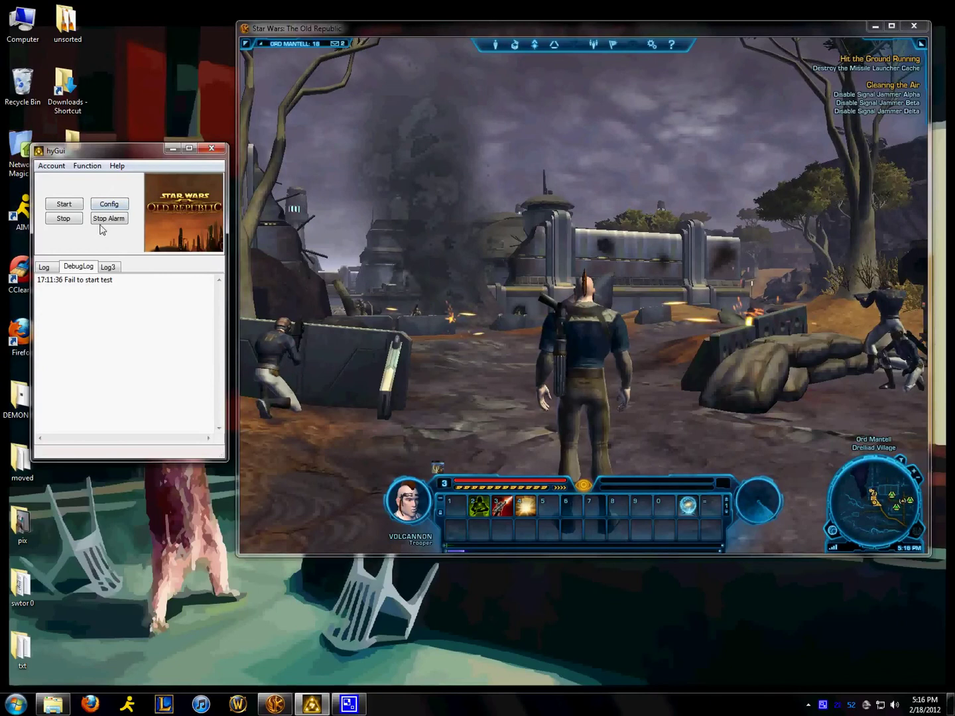
# - Switch to the Star Wars: The Old Republic window and display action bar 3 in the main ability bar
pyautogui.click(581, 412)
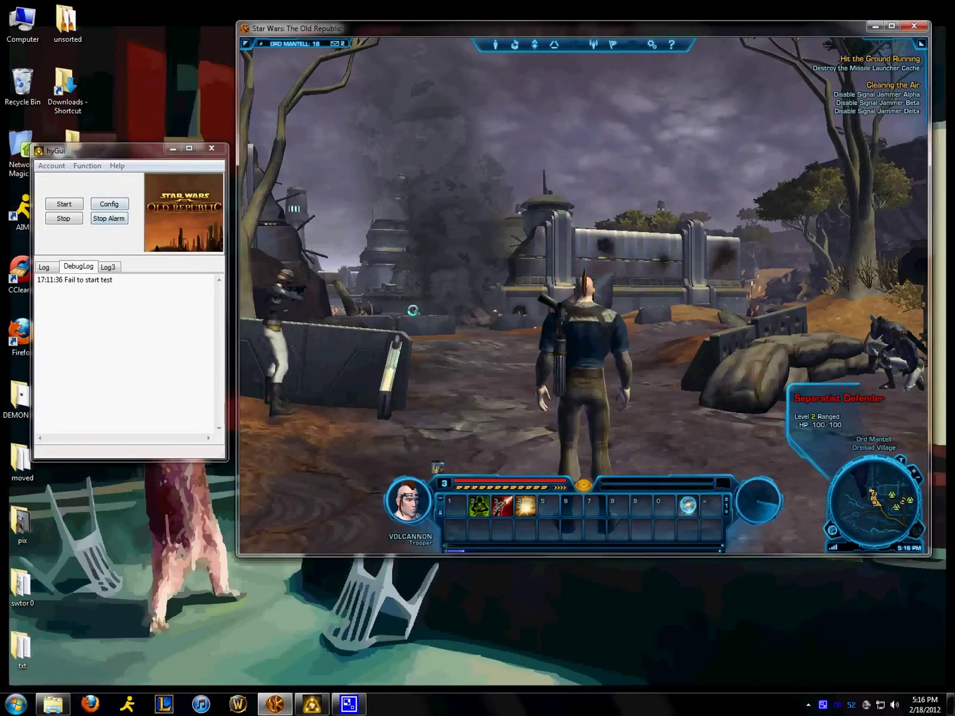
pyautogui.click(729, 517)
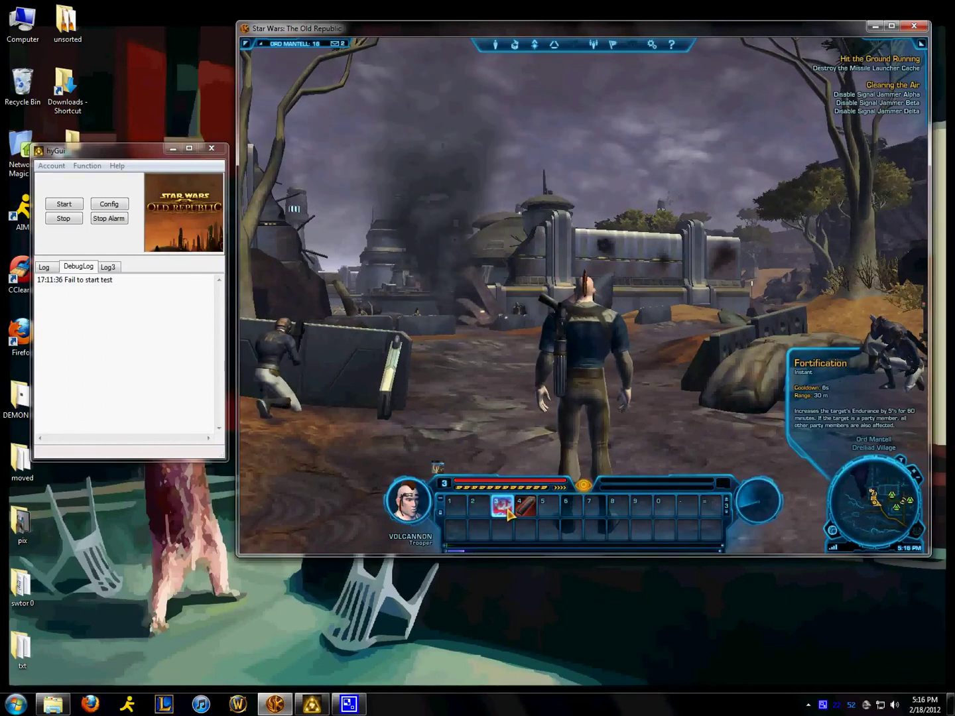
# - Switch to hyGui, reopen the spell settings of VIDEO TEST CONFIG.xml and add a third spell entry
pyautogui.click(110, 206)
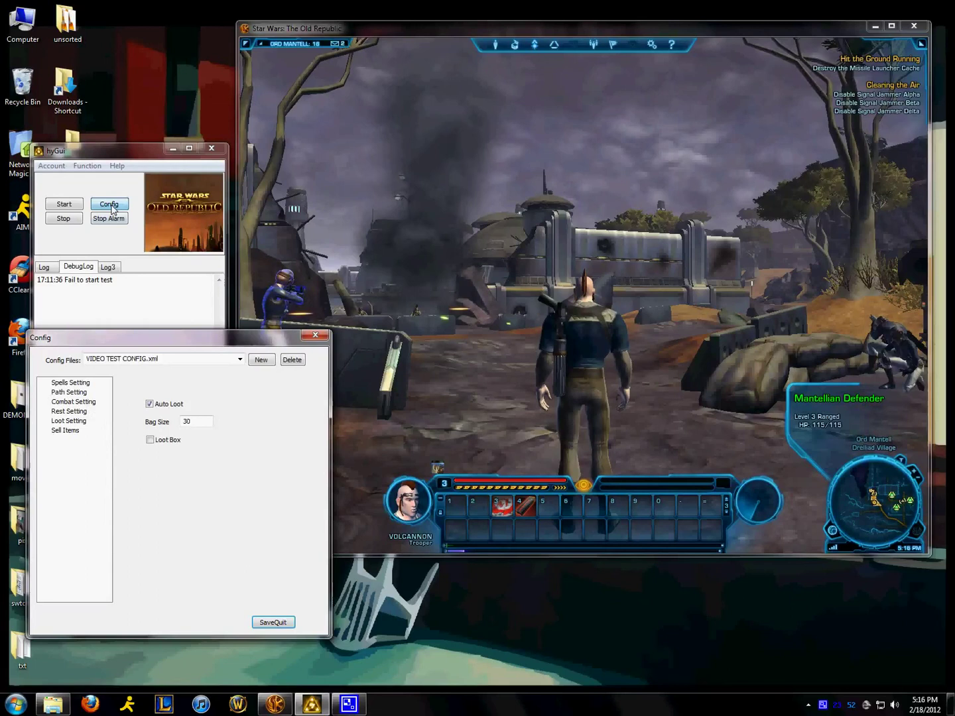
pyautogui.click(70, 383)
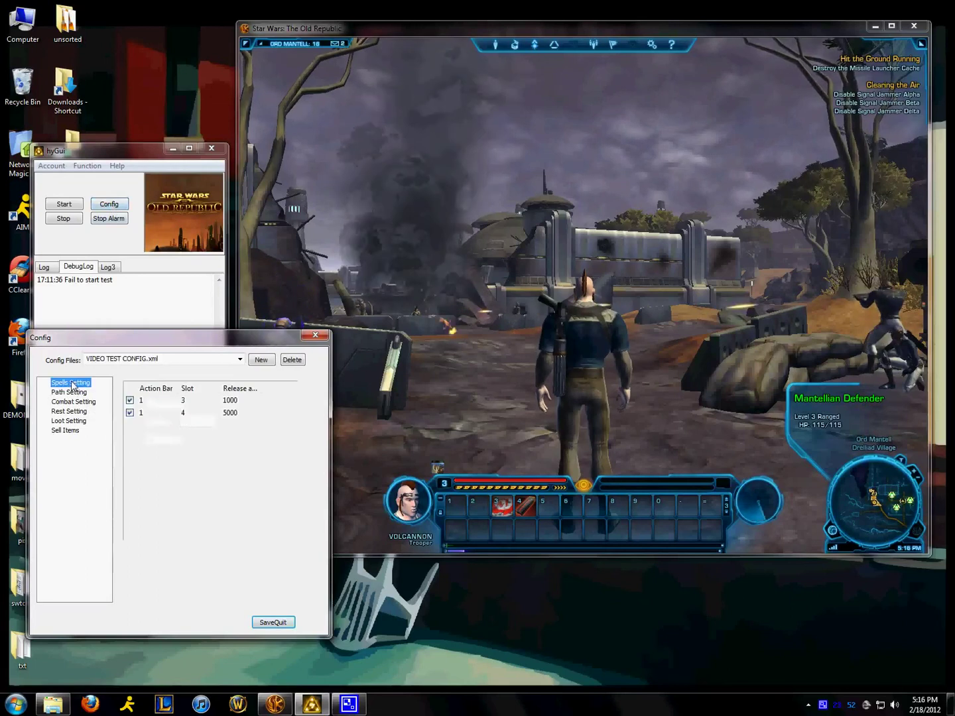
pyautogui.rightClick(171, 466)
pyautogui.click(193, 468)
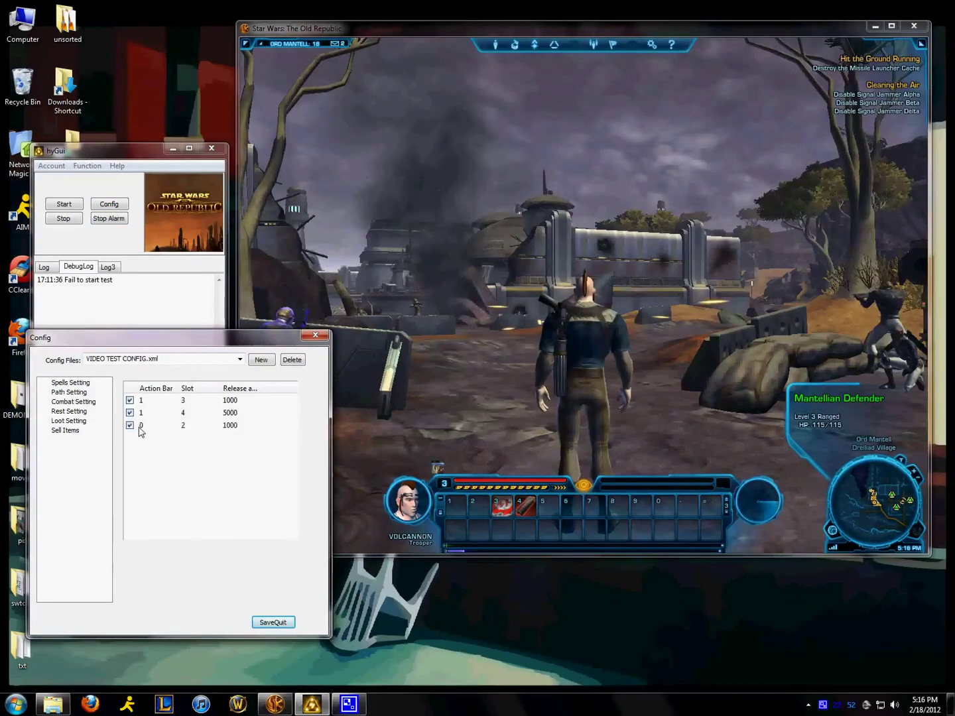
# - Assign the new third spell entry to action bar 3, slot 3
pyautogui.click(152, 425)
pyautogui.click(170, 426)
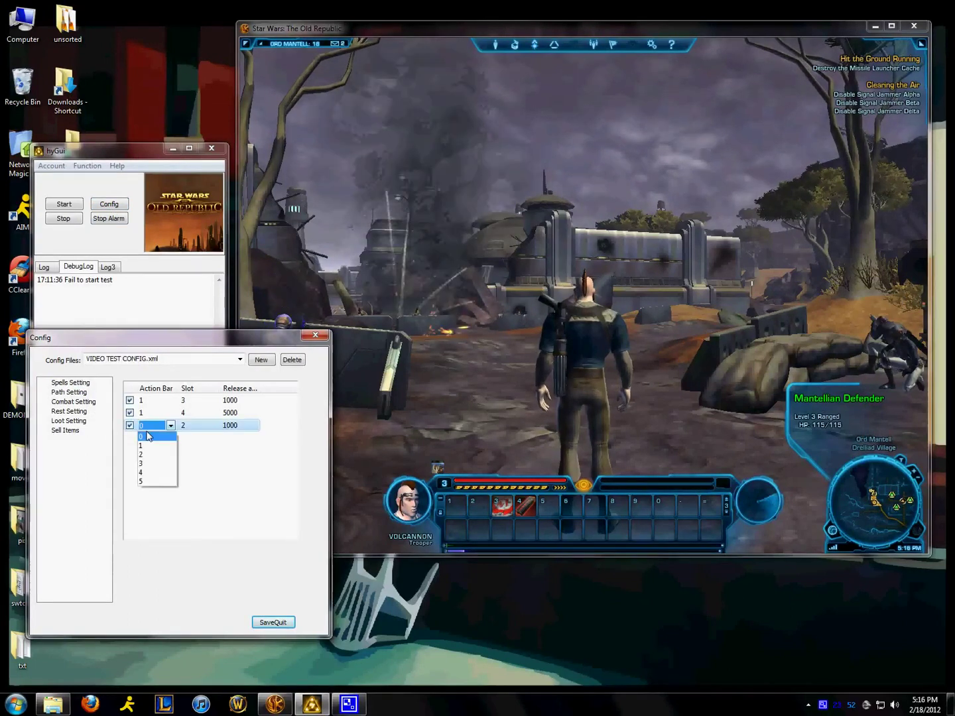
pyautogui.click(153, 463)
pyautogui.click(192, 425)
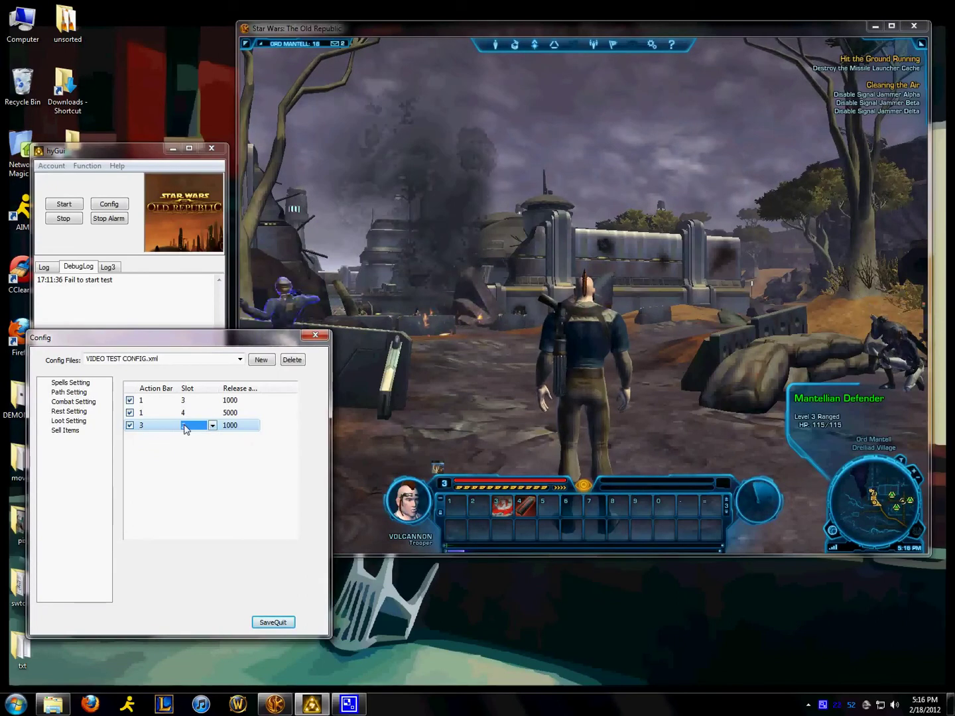
pyautogui.click(211, 425)
pyautogui.click(193, 455)
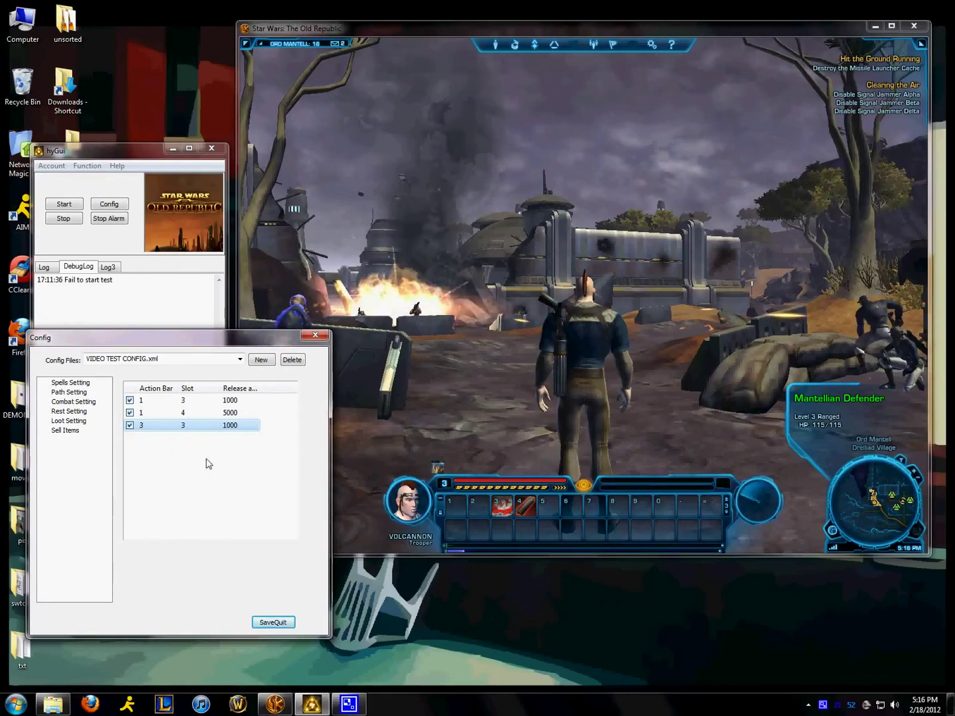
# - Check the Fortification ability in the game, set the third spell entry's release value to 60000, and save and close the configuration
pyautogui.click(487, 415)
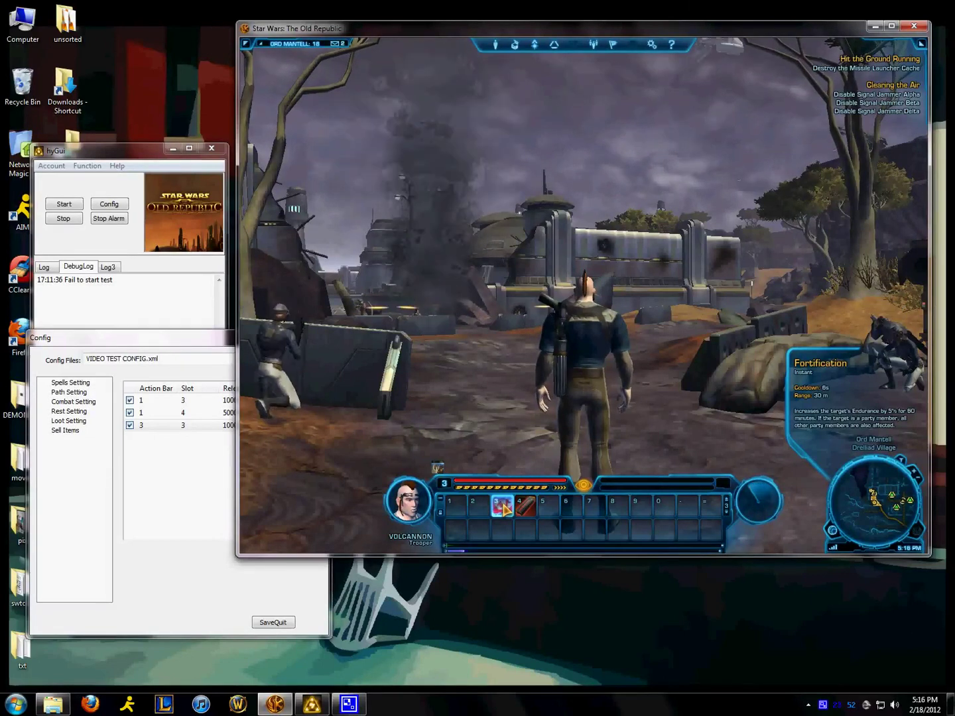
pyautogui.click(213, 427)
pyautogui.click(248, 426)
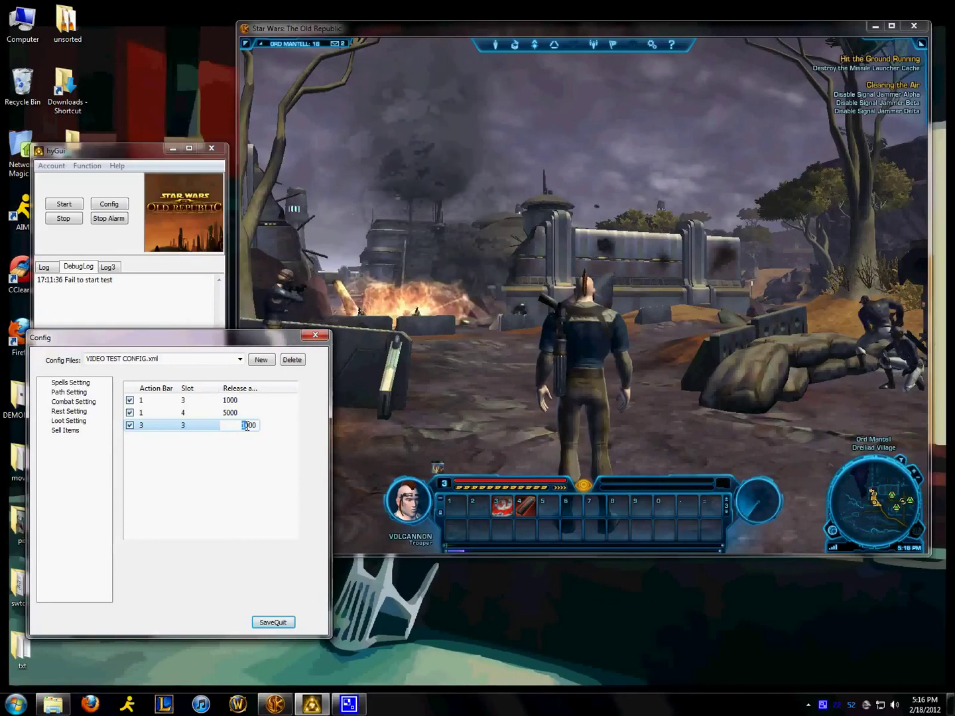
pyautogui.write('60')
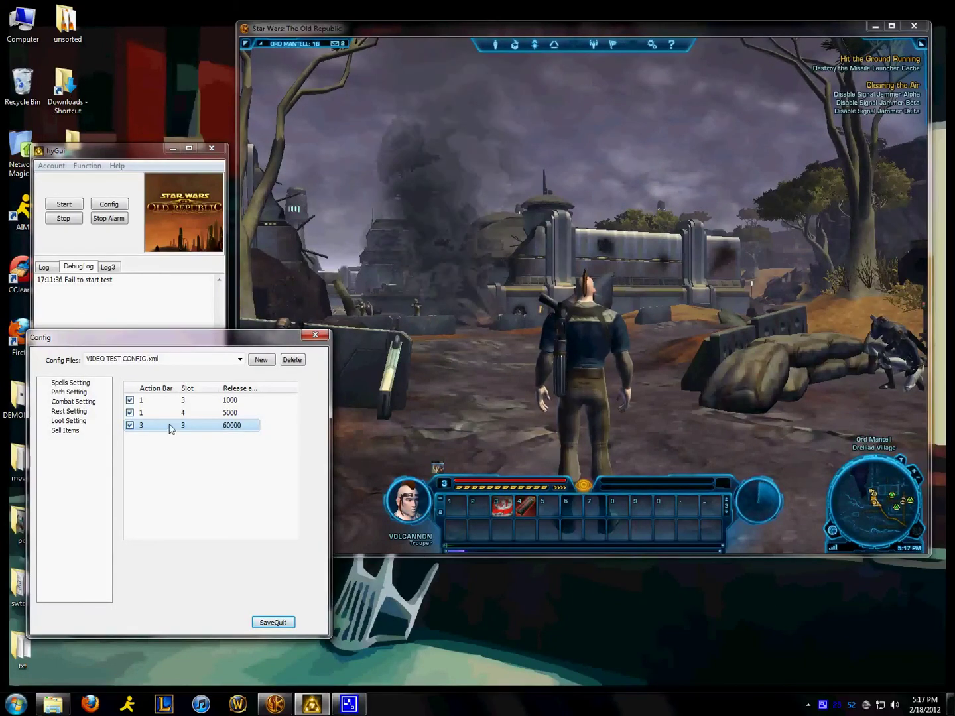
pyautogui.click(273, 623)
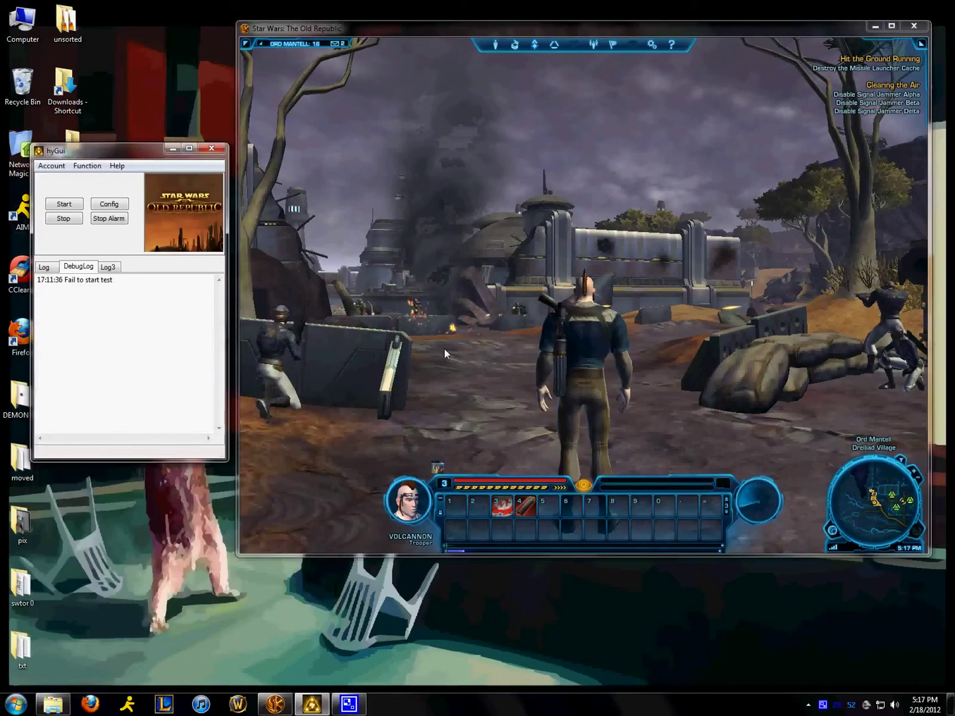